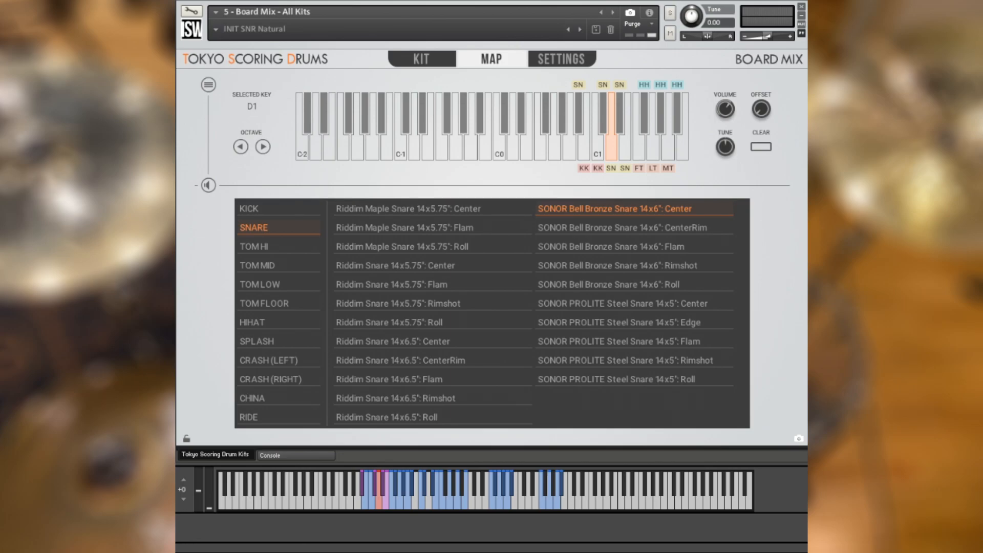
Check which drum sounds are mapped to keys F1, A1 and C2.
{"action": "left_click", "coordinate": [651, 153]}
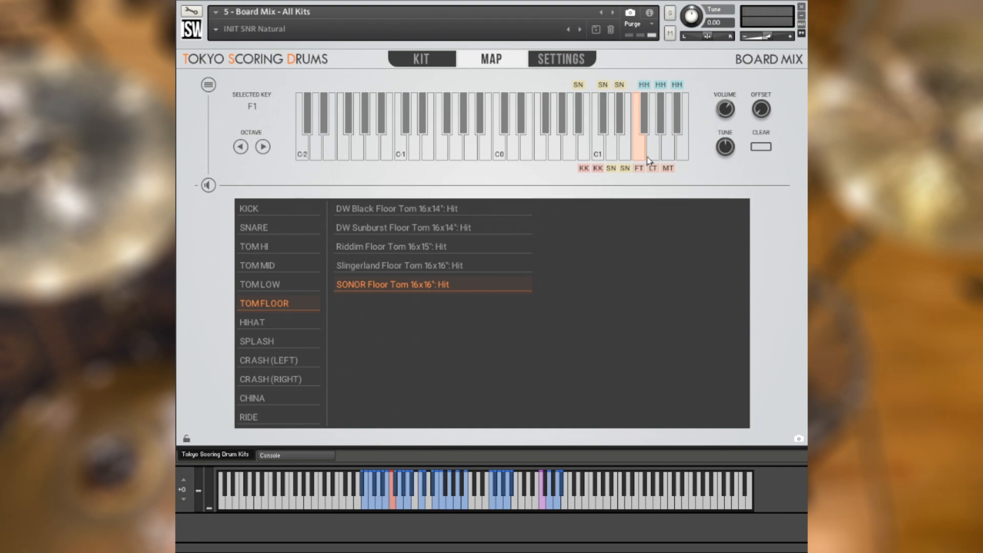
{"action": "left_click", "coordinate": [667, 154]}
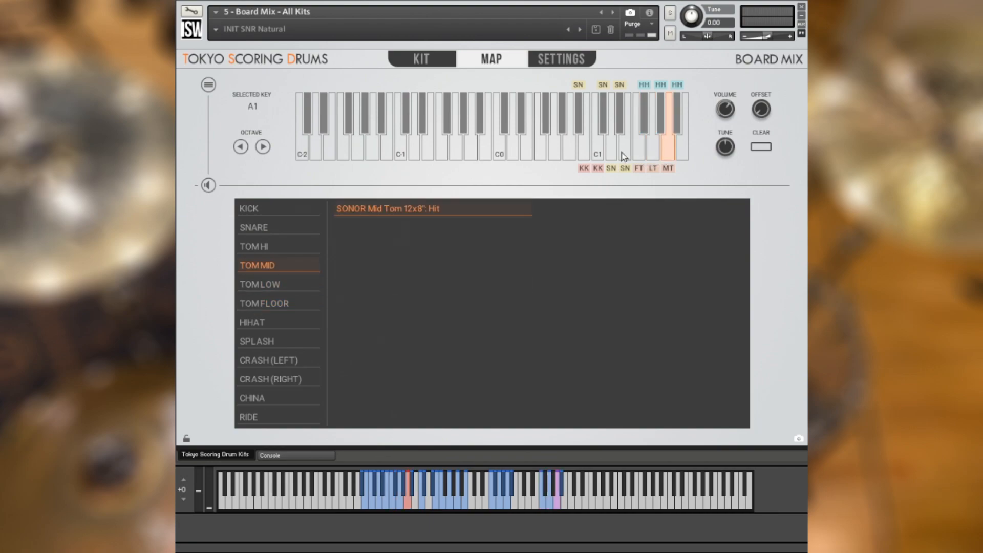
{"action": "left_click", "coordinate": [262, 147]}
{"action": "left_click", "coordinate": [302, 153]}
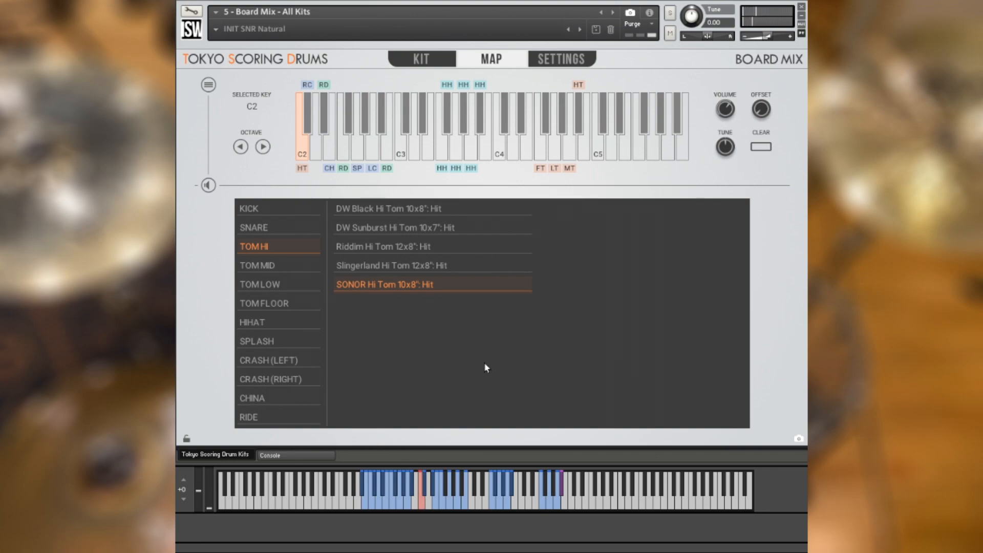
Assign the Slingerland 12x8", DW Sunburst 10x7" and DW Black 10x8" hi tom hits to key C2 in turn.
{"action": "left_click", "coordinate": [453, 266]}
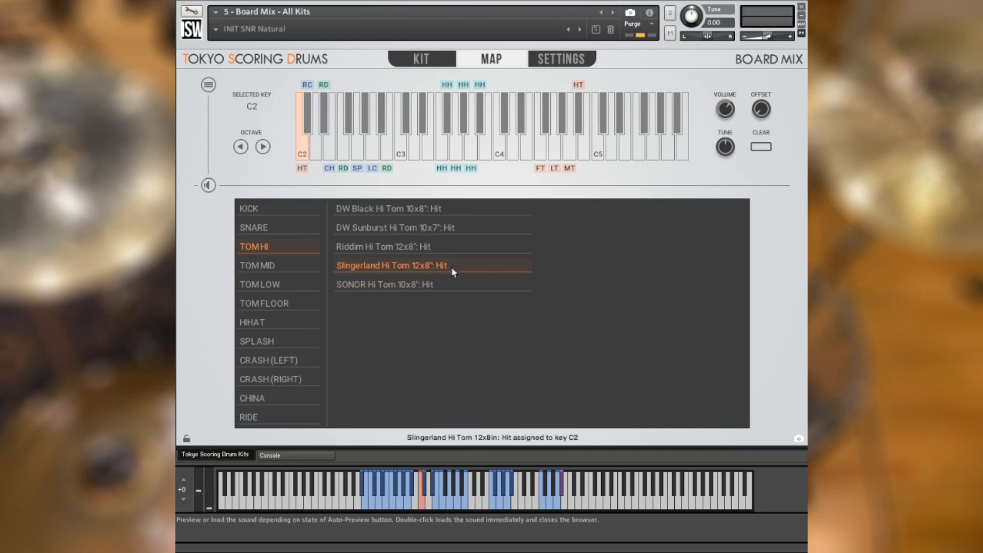
{"action": "left_click", "coordinate": [462, 228]}
{"action": "left_click", "coordinate": [462, 213]}
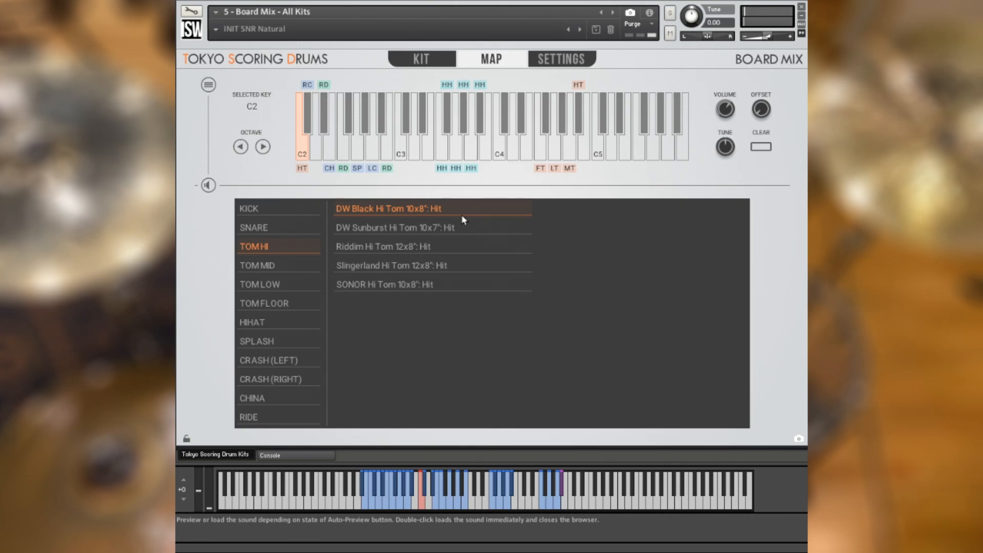
Try the Riddim Snare 14x6.5" and 14x5.75" Center sounds on key C2, finishing with Riddim Maple Snare 14x5.75": Center.
{"action": "left_click", "coordinate": [294, 231]}
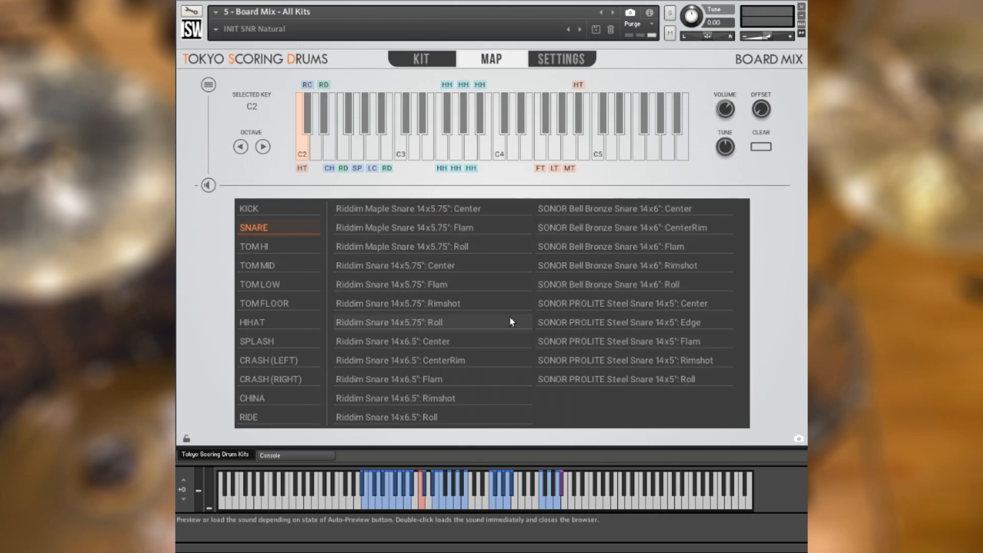
{"action": "left_click", "coordinate": [463, 343]}
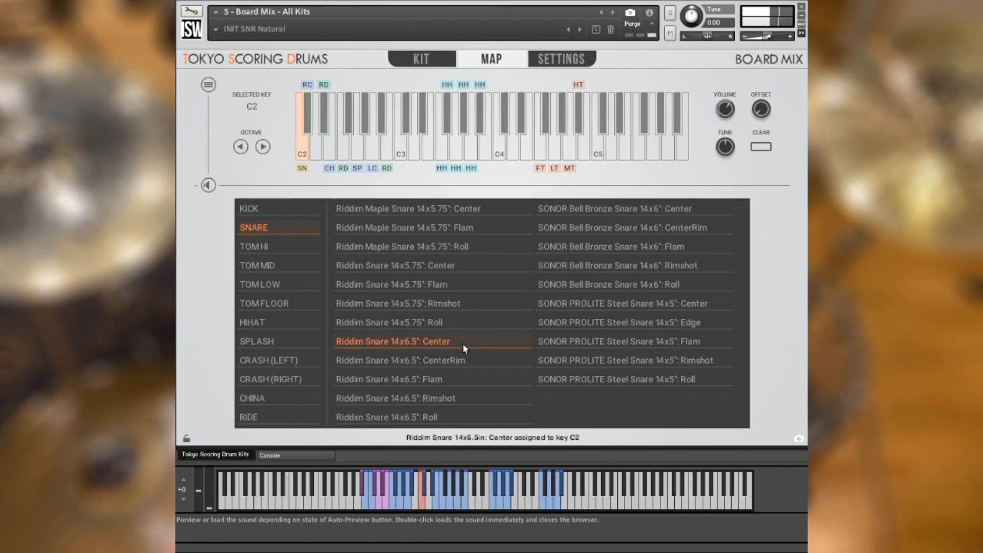
{"action": "left_click", "coordinate": [455, 264]}
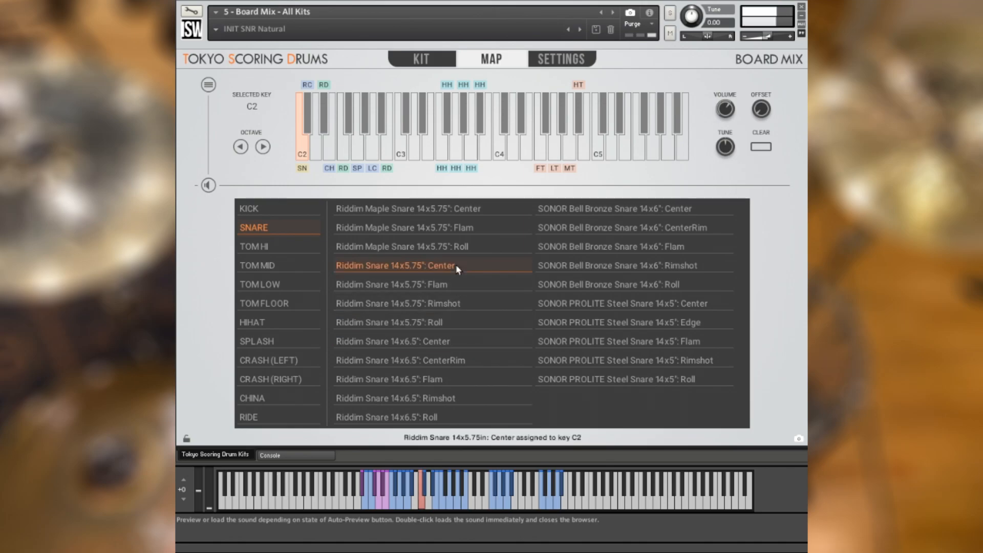
{"action": "left_click", "coordinate": [462, 207]}
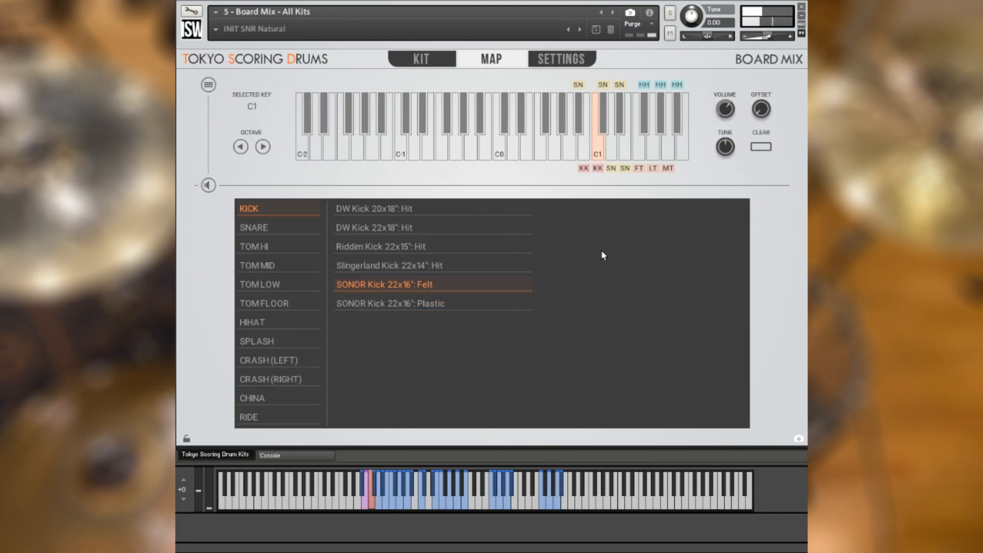
Choose the SONOR Kick 22x16": Plastic sound for key C1.
{"action": "left_click", "coordinate": [507, 297]}
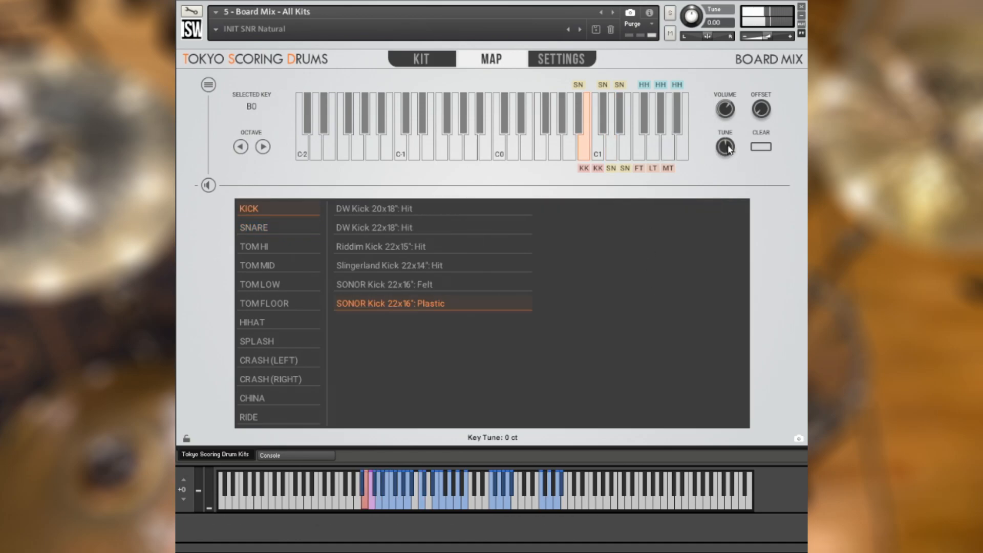
{"action": "mouse_move", "coordinate": [729, 113]}
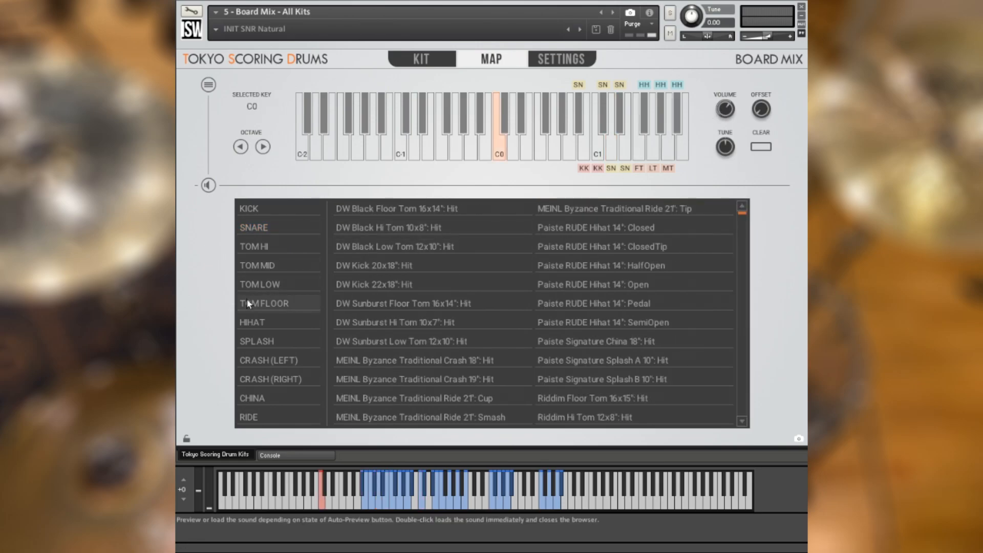
Assign the SONOR Floor Tom 16x16" hit to key C0 and the SONOR Low Tom 14x14" hit to D0.
{"action": "left_click", "coordinate": [313, 302]}
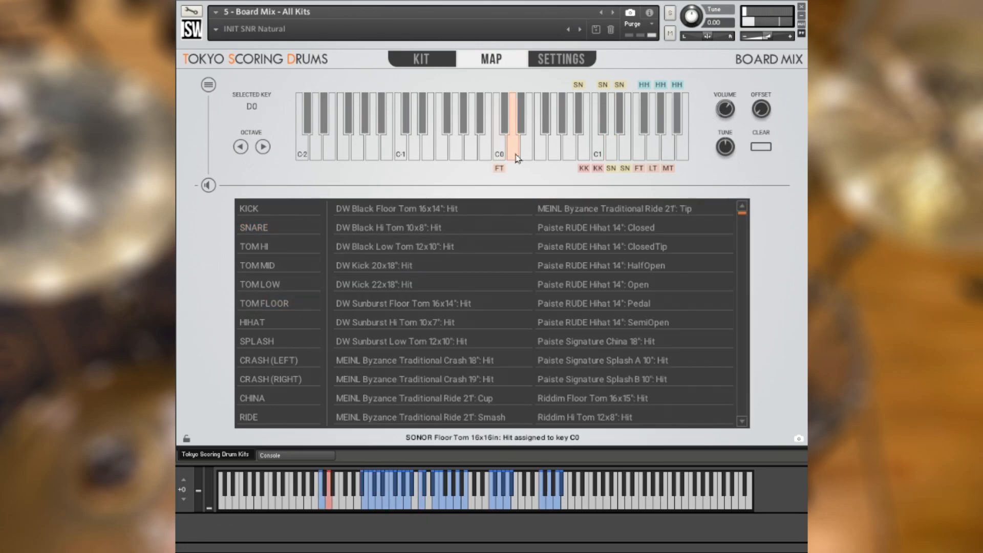
{"action": "left_click", "coordinate": [268, 285]}
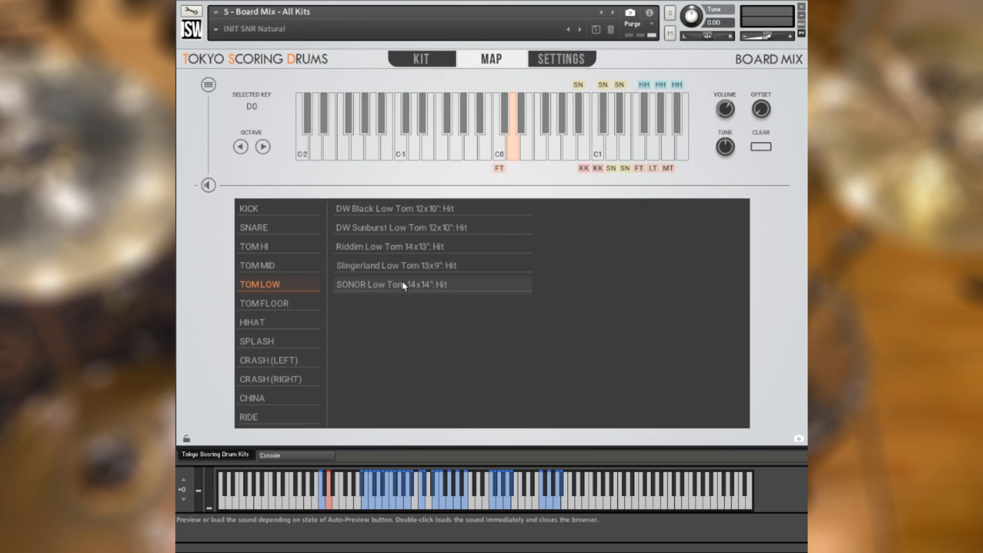
{"action": "left_click", "coordinate": [405, 285]}
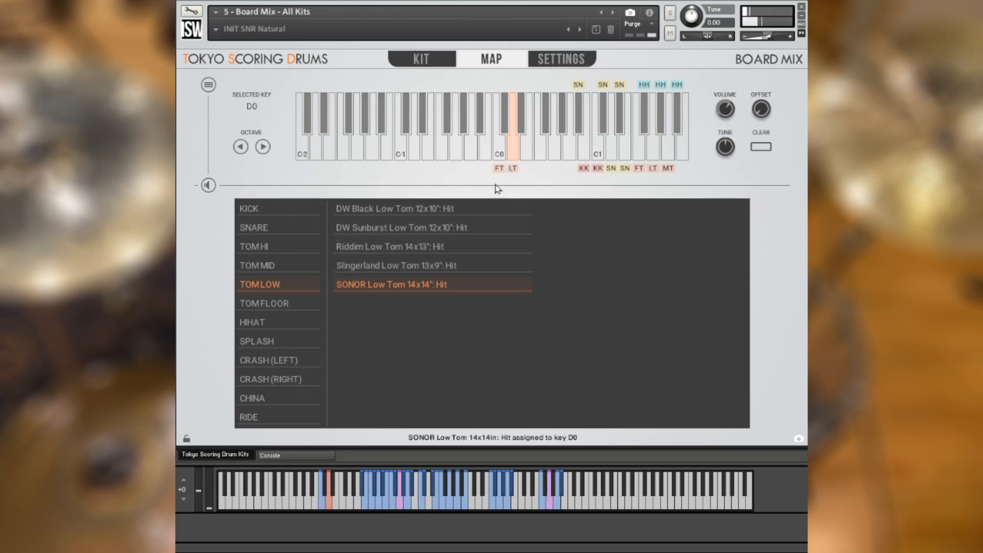
Assign the SONOR Mid Tom 12x8" hit to key E0 and the SONOR Hi Tom 10x8" hit to F#0.
{"action": "left_click", "coordinate": [291, 262]}
{"action": "left_click", "coordinate": [415, 210]}
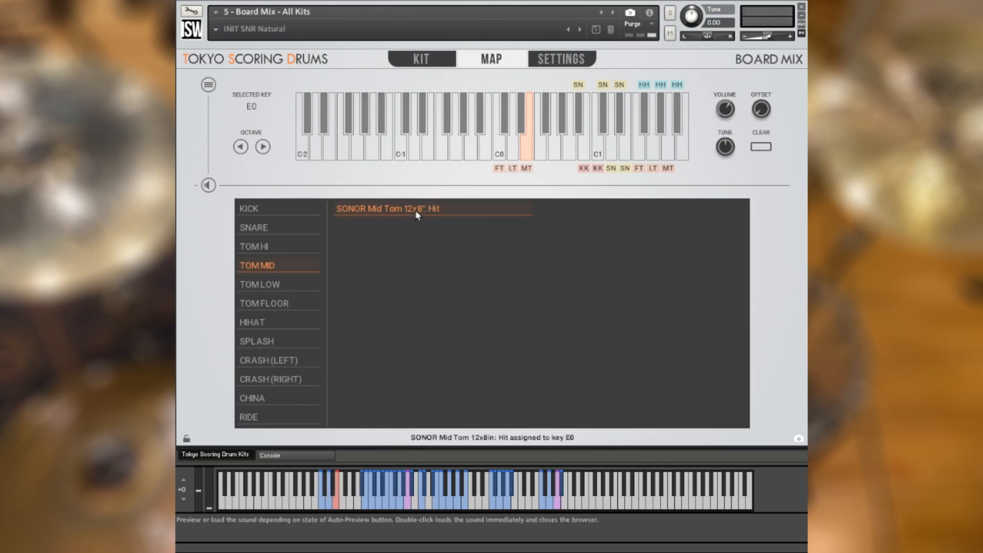
{"action": "left_click", "coordinate": [306, 245]}
{"action": "left_click", "coordinate": [394, 284]}
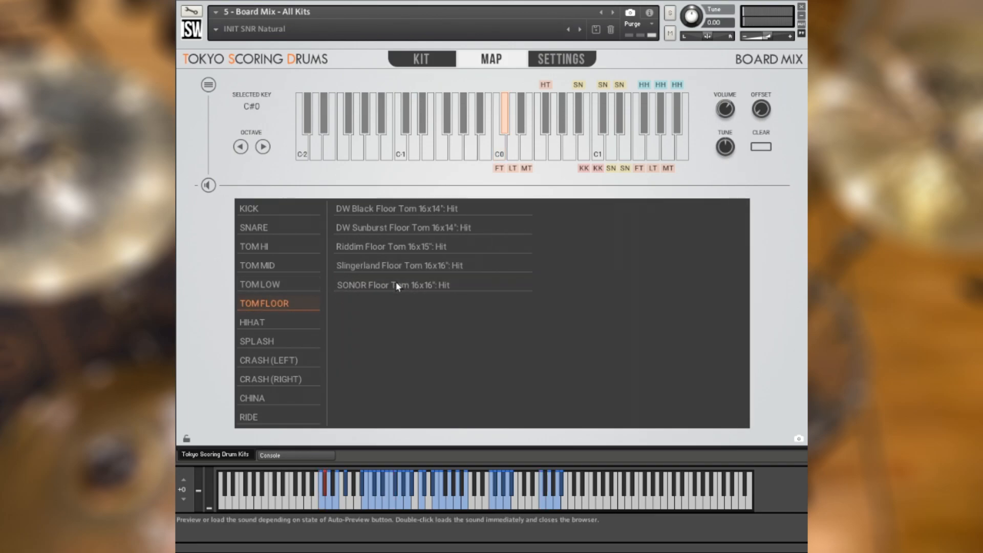
Map duplicate SONOR tom hits for rolls: floor tom to C#0, low tom to D#0 and hi tom to F0, keeping mid tom on E0.
{"action": "left_click", "coordinate": [397, 284]}
{"action": "left_click", "coordinate": [522, 131]}
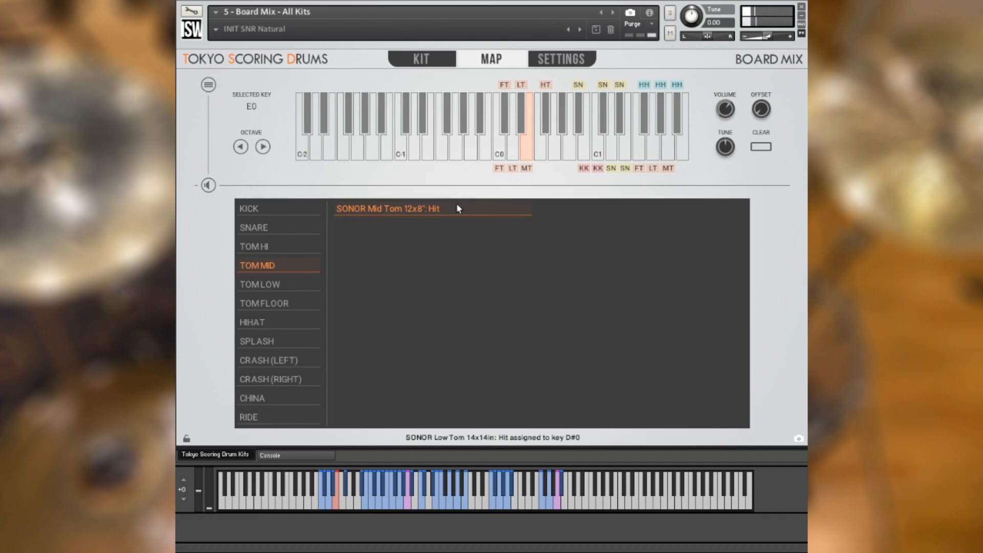
{"action": "left_click", "coordinate": [435, 214]}
{"action": "left_click", "coordinate": [368, 285]}
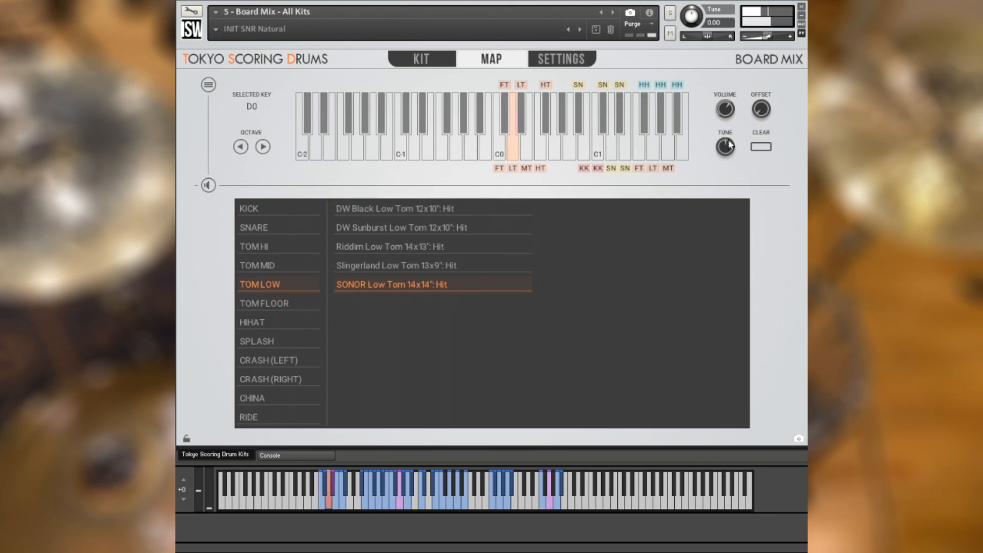
Adjust the tuning of the low tom on key D0.
{"action": "left_click_drag", "start_coordinate": [730, 143], "coordinate": [721, 146]}
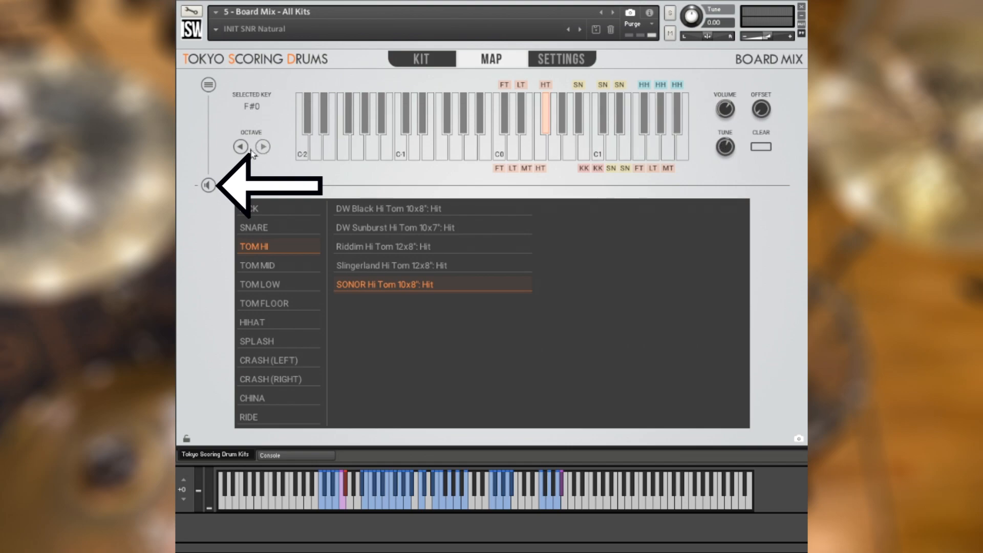
Audition the DW Sunburst, DW Black, Riddim, Slingerland and SONOR hi tom hits in preview mode with key F#0 selected.
{"action": "left_click", "coordinate": [412, 228]}
{"action": "left_click", "coordinate": [416, 209]}
{"action": "left_click", "coordinate": [404, 245]}
{"action": "left_click", "coordinate": [400, 265]}
{"action": "left_click", "coordinate": [397, 283]}
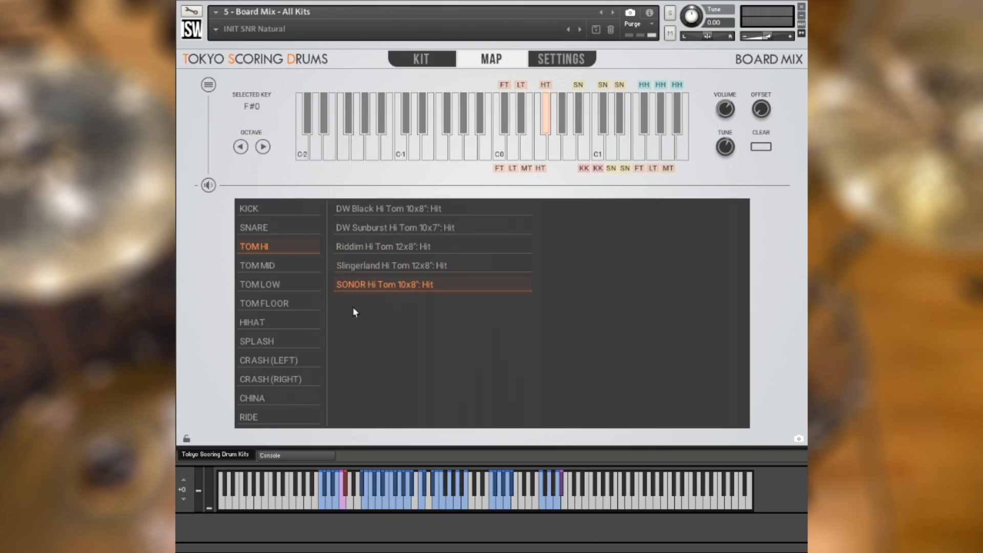
Select the empty key G0 and audition Zildjian Light, Vintage Newbeat and K Sweet hihat sounds without assigning them.
{"action": "left_click", "coordinate": [557, 151]}
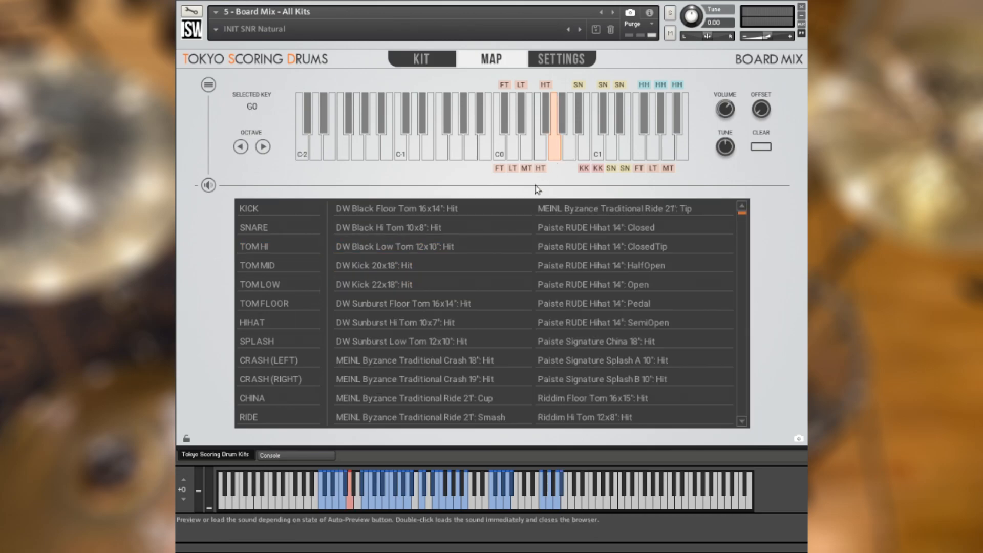
{"action": "left_click", "coordinate": [262, 322]}
{"action": "left_click", "coordinate": [629, 208]}
{"action": "left_click", "coordinate": [629, 342]}
{"action": "left_click", "coordinate": [640, 227]}
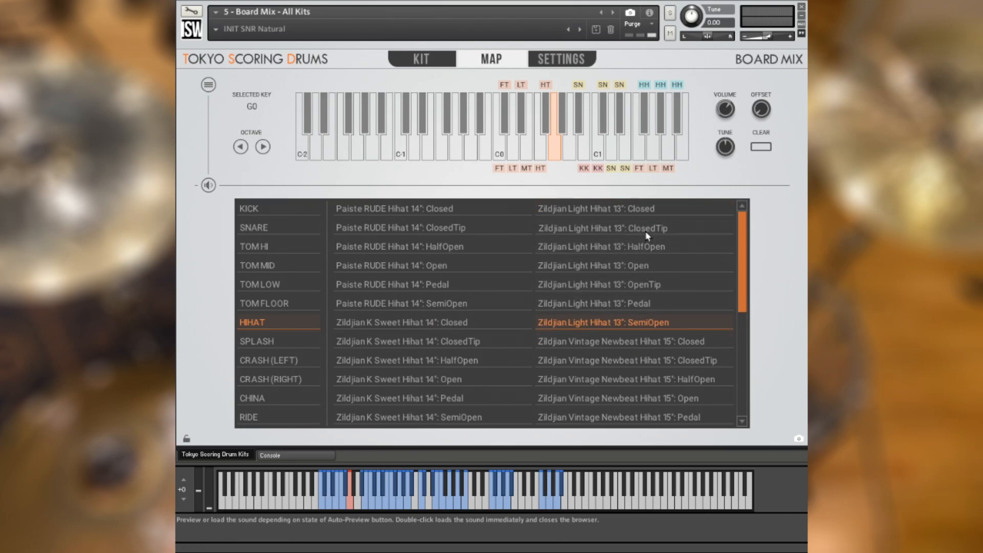
{"action": "left_click", "coordinate": [472, 415]}
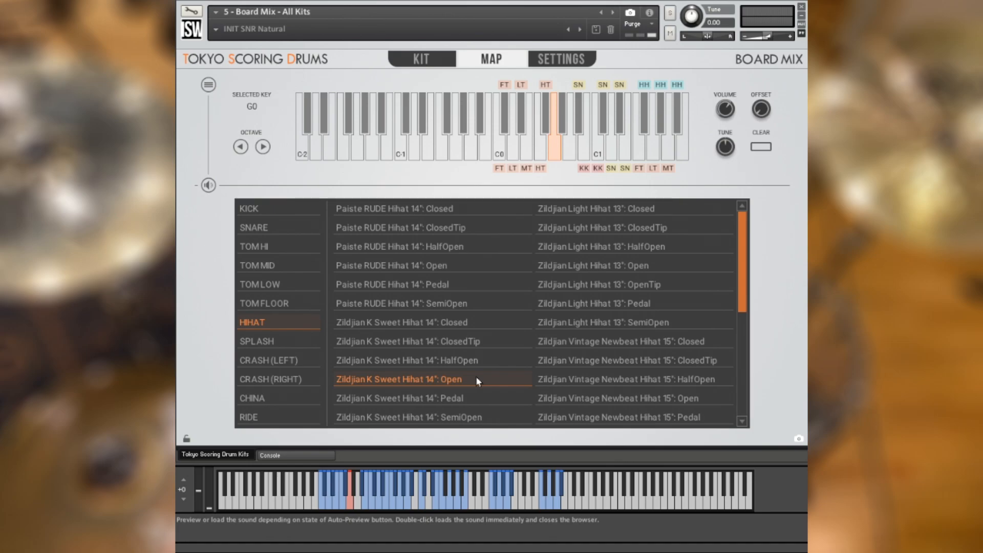
Link the snare key E1 to its kit piece and switch the kit's snare to SONOR PROLITE Steel Snare 14x5in.
{"action": "left_click", "coordinate": [209, 84]}
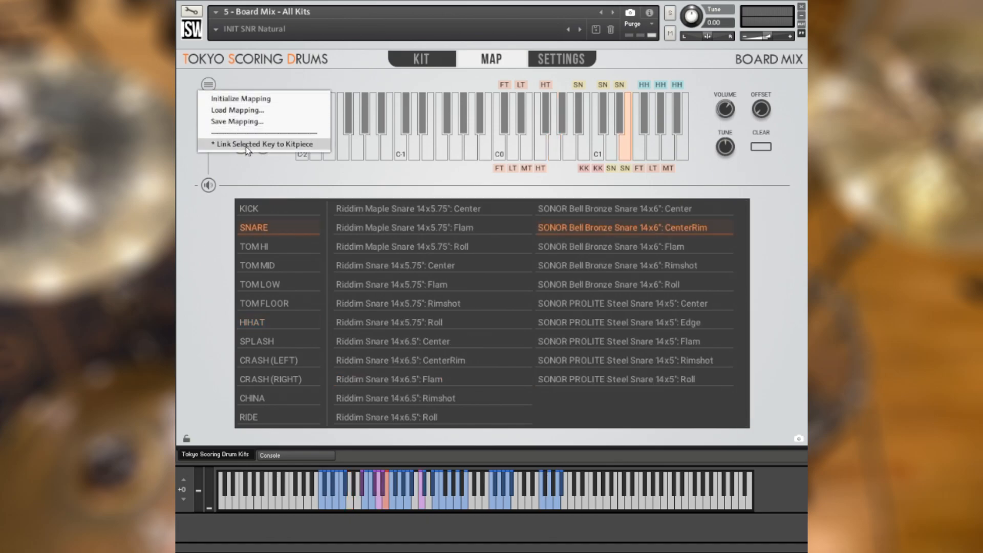
{"action": "left_click", "coordinate": [659, 67]}
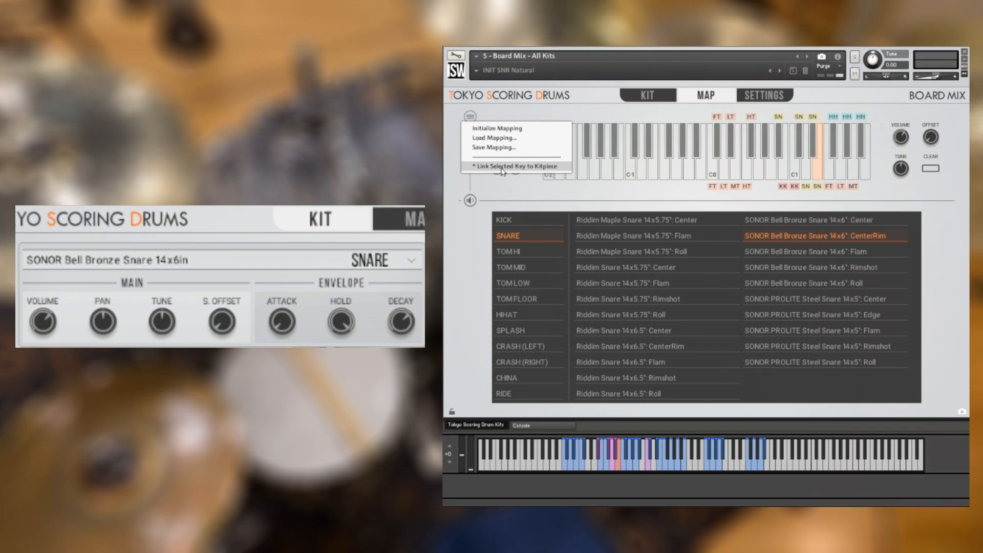
{"action": "left_click", "coordinate": [152, 264]}
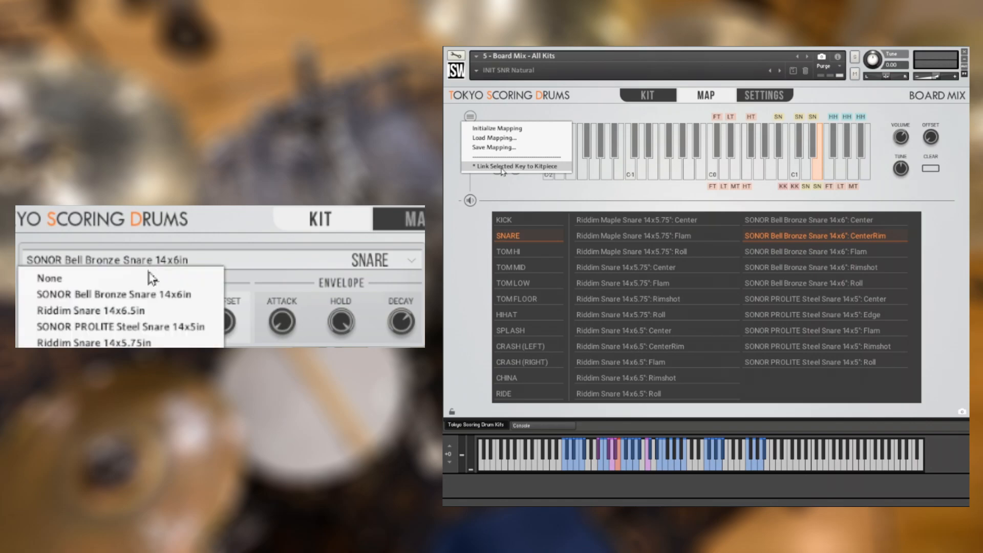
{"action": "left_click", "coordinate": [134, 327]}
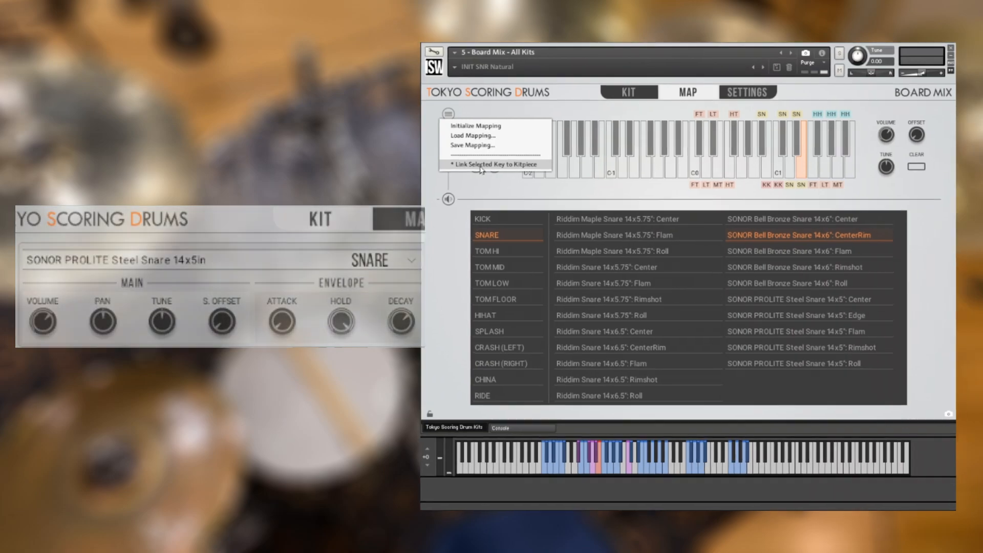
{"action": "left_click", "coordinate": [502, 167]}
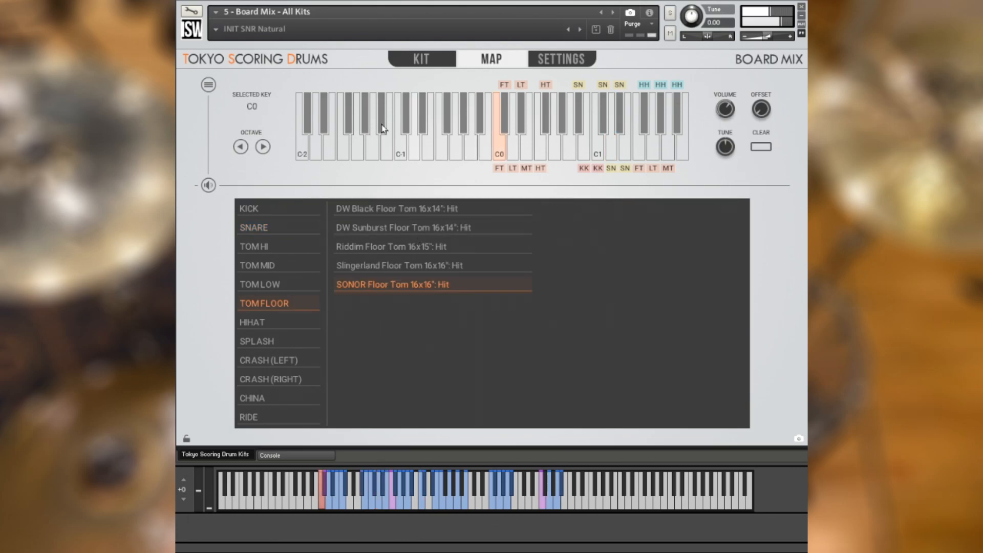
Link the SONOR tom keys from C0 up to F#0 to their kit pieces, one key at a time.
{"action": "left_click", "coordinate": [208, 84]}
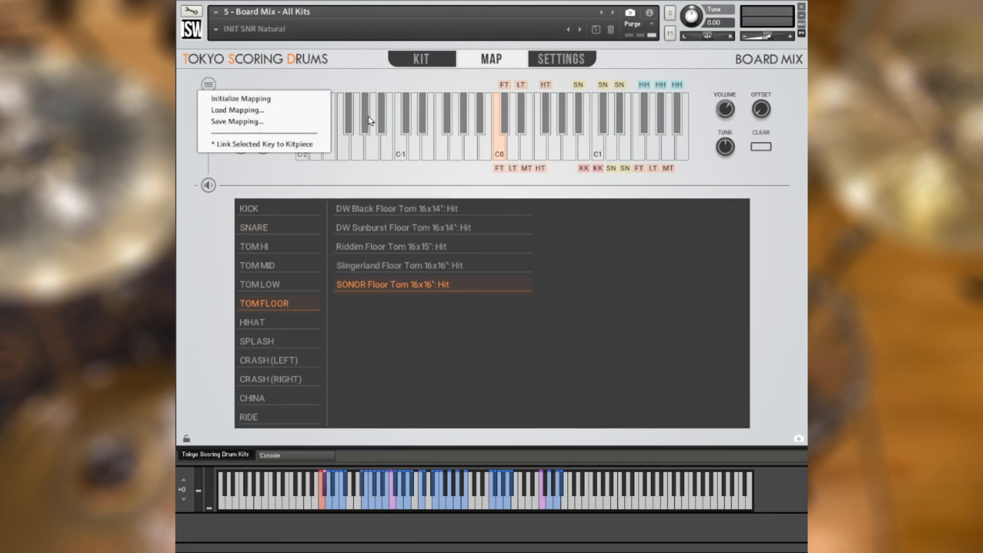
{"action": "left_click", "coordinate": [224, 143]}
{"action": "left_click", "coordinate": [208, 84]}
{"action": "left_click", "coordinate": [224, 144]}
{"action": "left_click", "coordinate": [208, 84]}
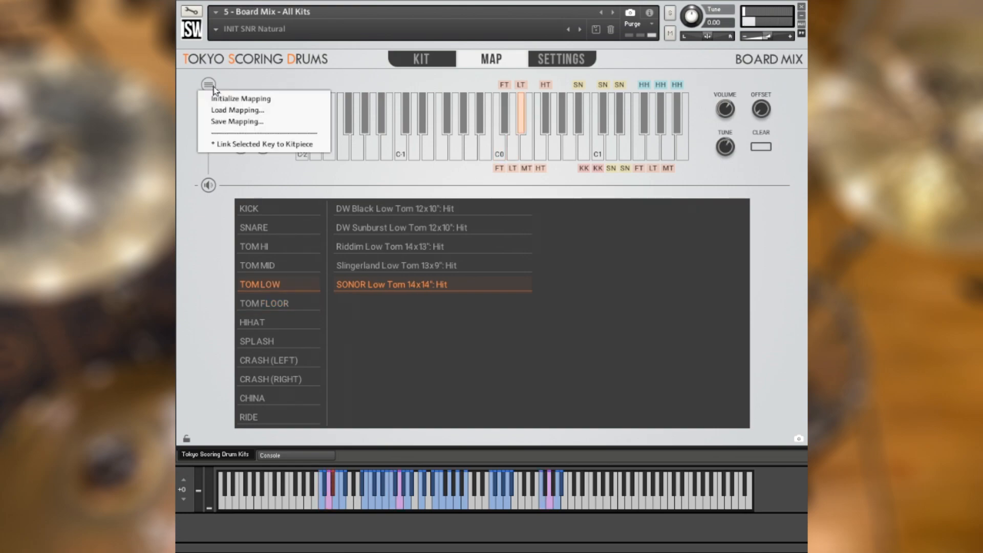
{"action": "left_click", "coordinate": [209, 85]}
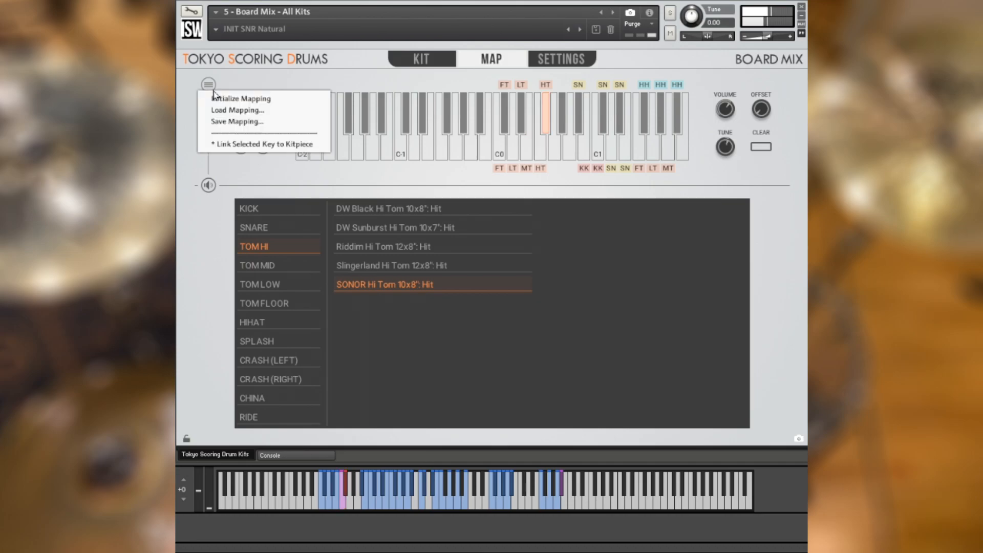